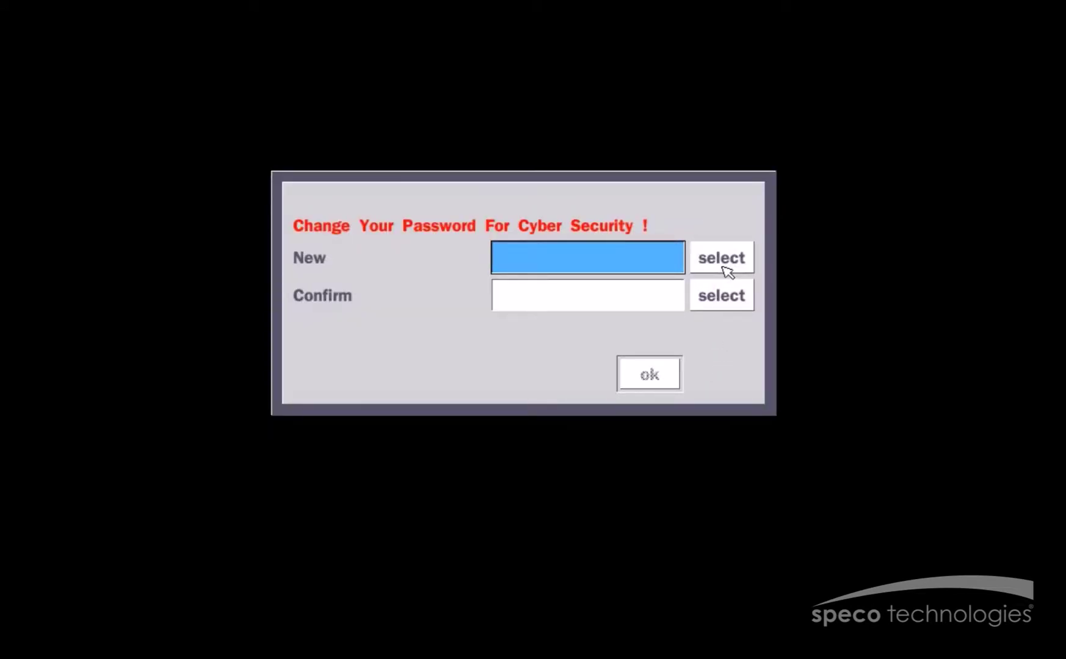
Enter a new account password in the New field of the password change dialog.
left_click(721, 268)
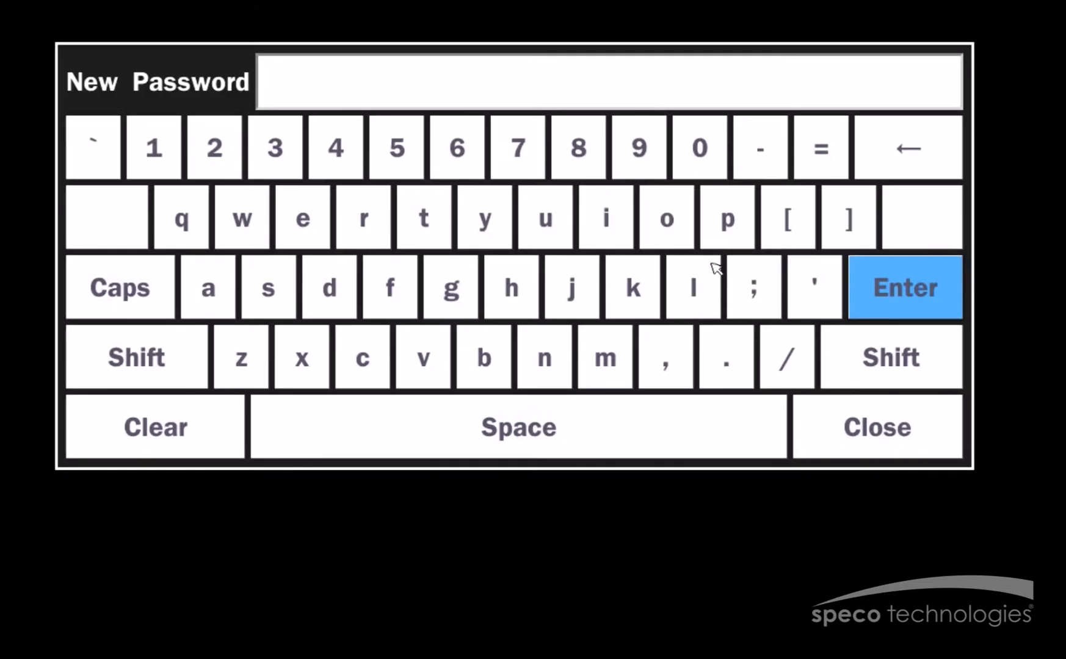
left_click(162, 149)
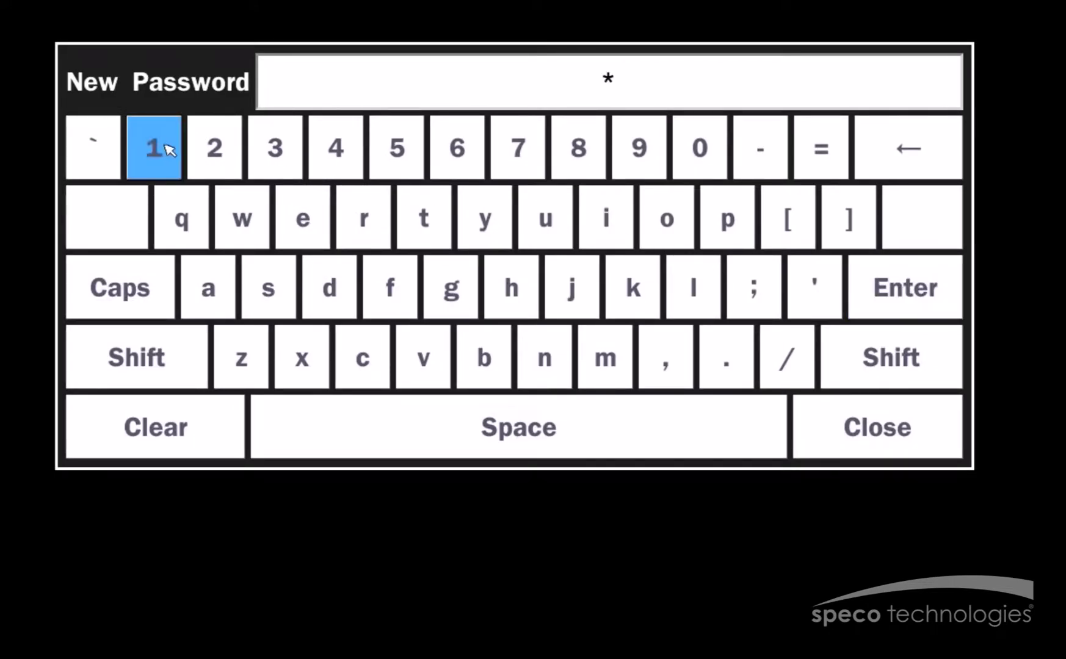
left_click(215, 152)
left_click(276, 150)
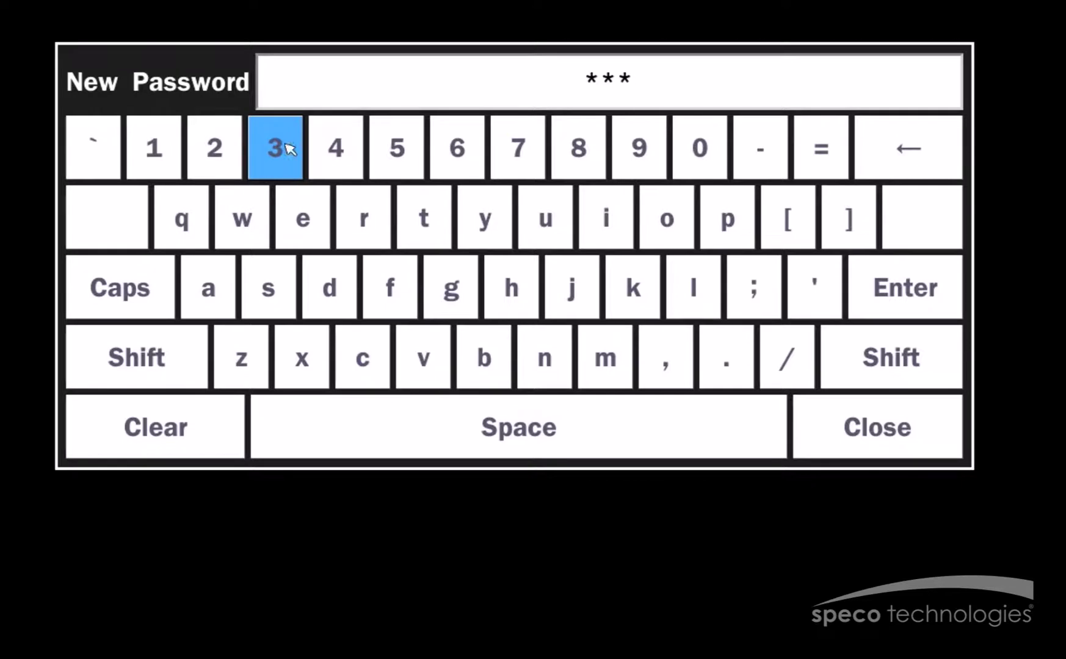
left_click(328, 149)
left_click(862, 280)
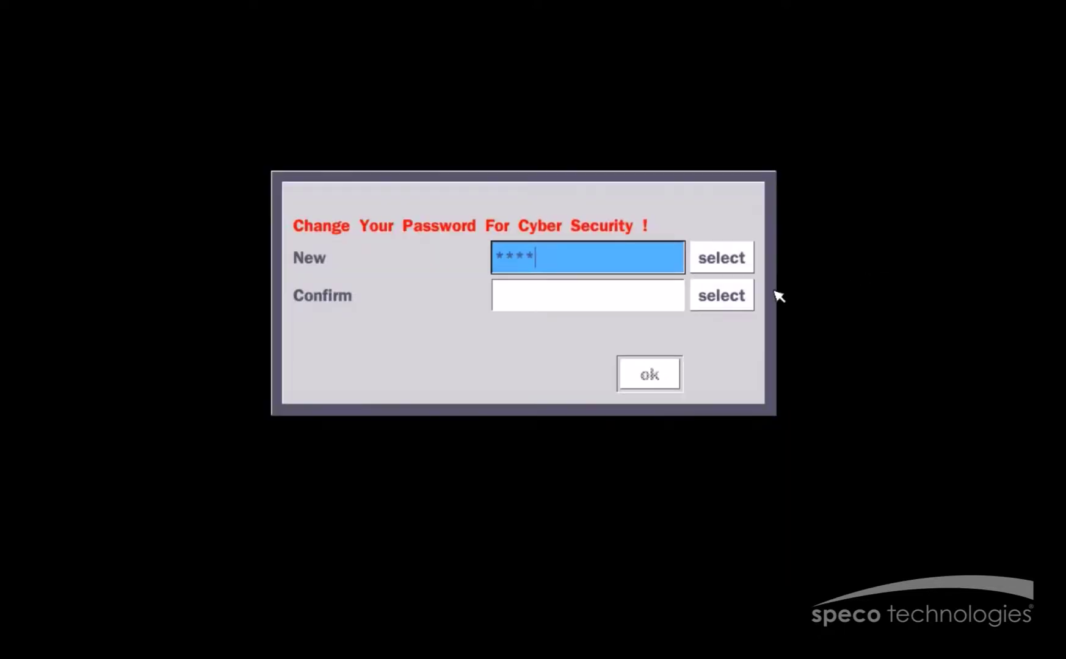
Repeat the new password in the Confirm field and accept the password change.
left_click(715, 296)
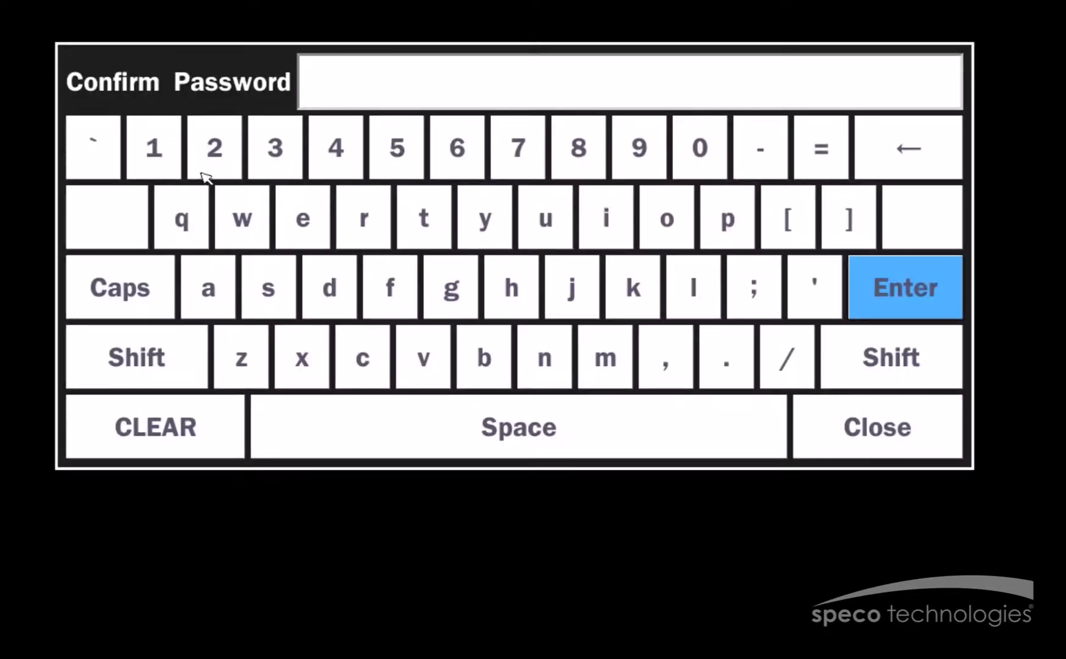
left_click(169, 165)
left_click(212, 169)
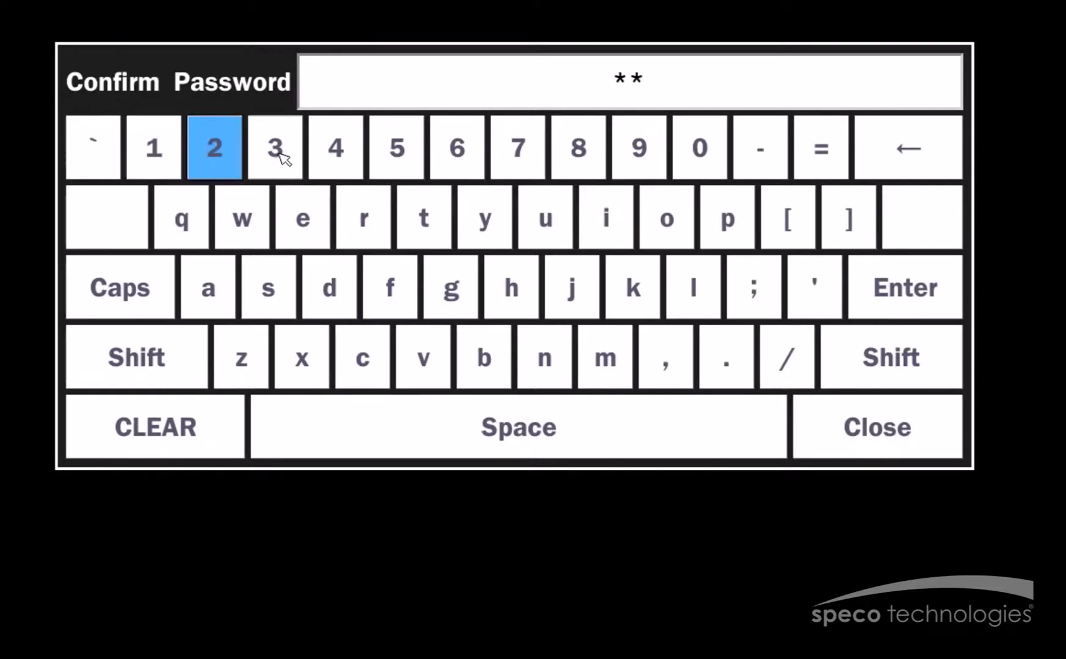
left_click(281, 160)
left_click(340, 155)
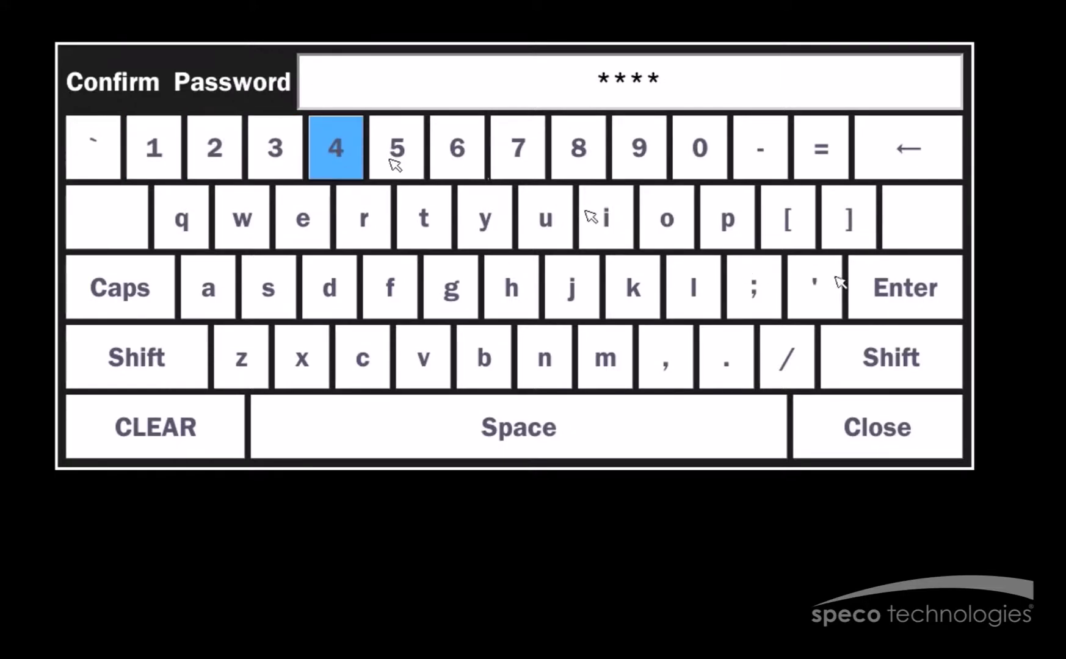
left_click(874, 289)
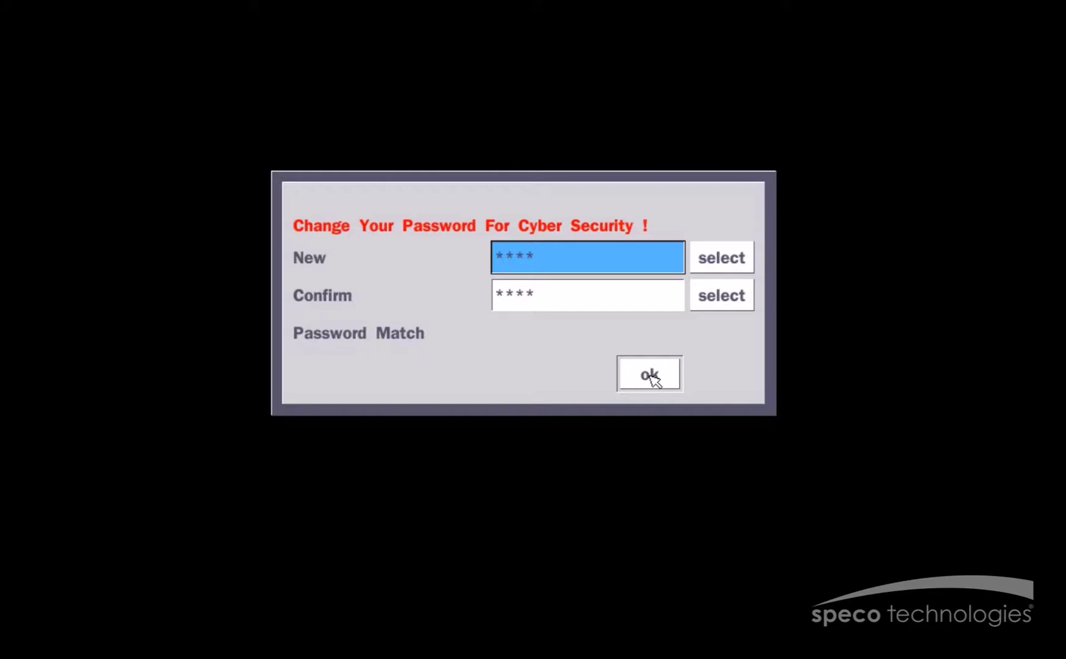
left_click(651, 376)
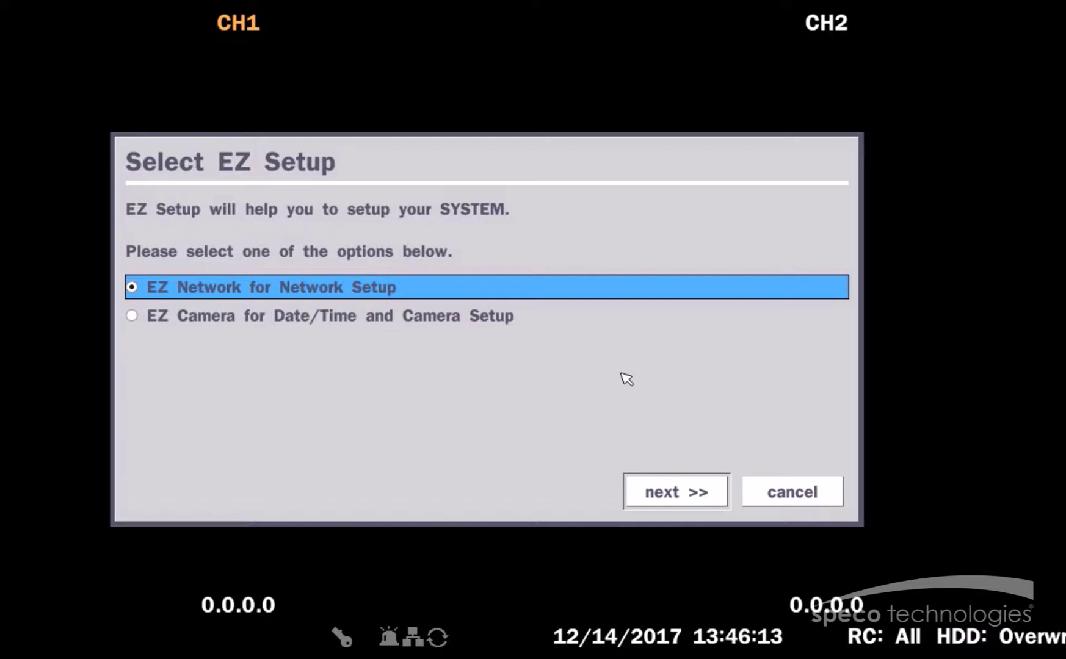
Complete the EZ Network setup with auto configuration (dhcp), keeping the suggested DDNS host name, and acknowledge the DDNS notification.
left_click(678, 492)
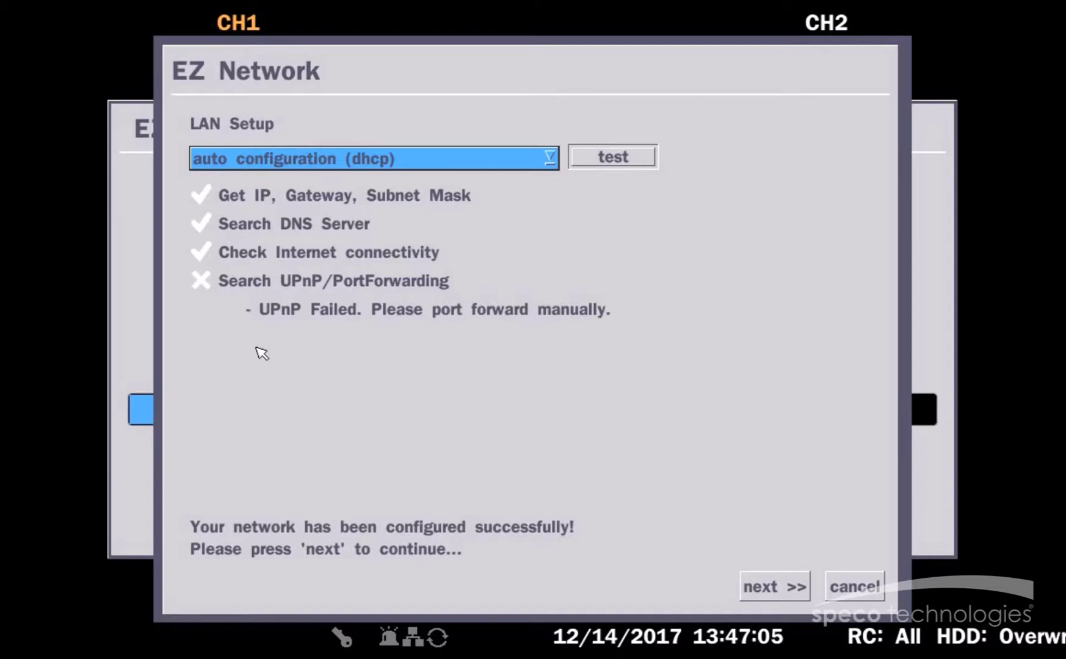
left_click(788, 590)
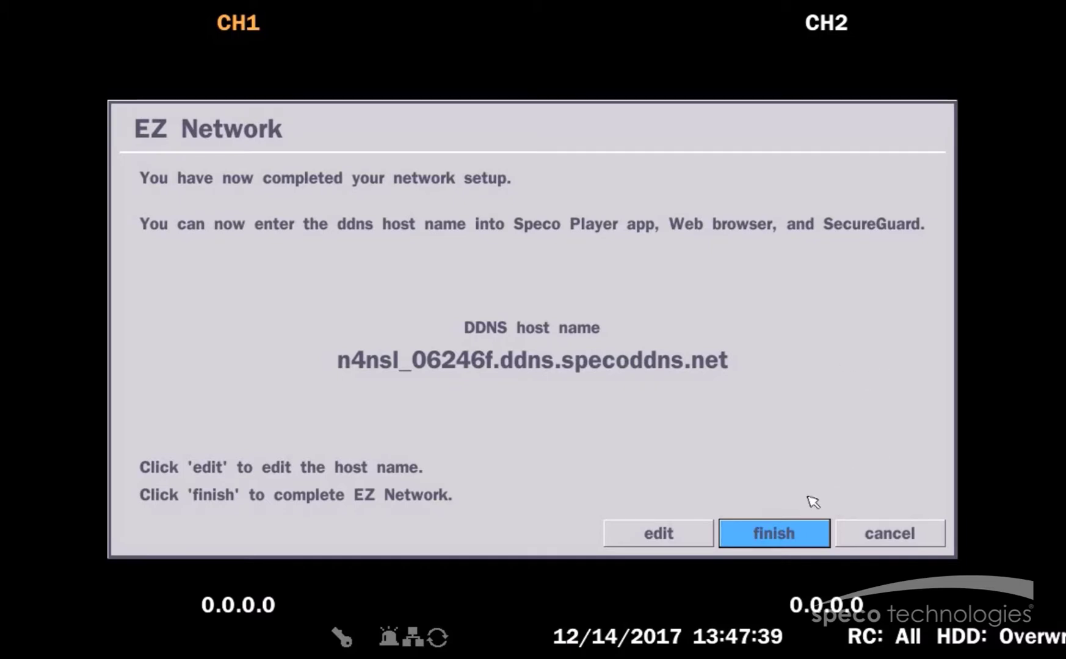
left_click(787, 536)
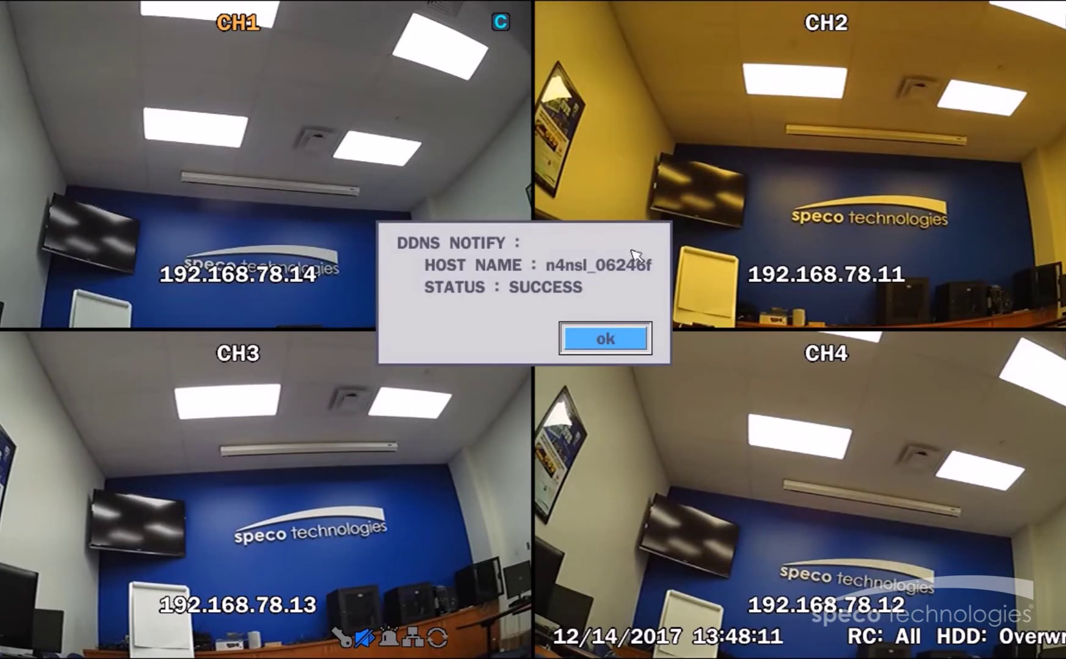
left_click(619, 341)
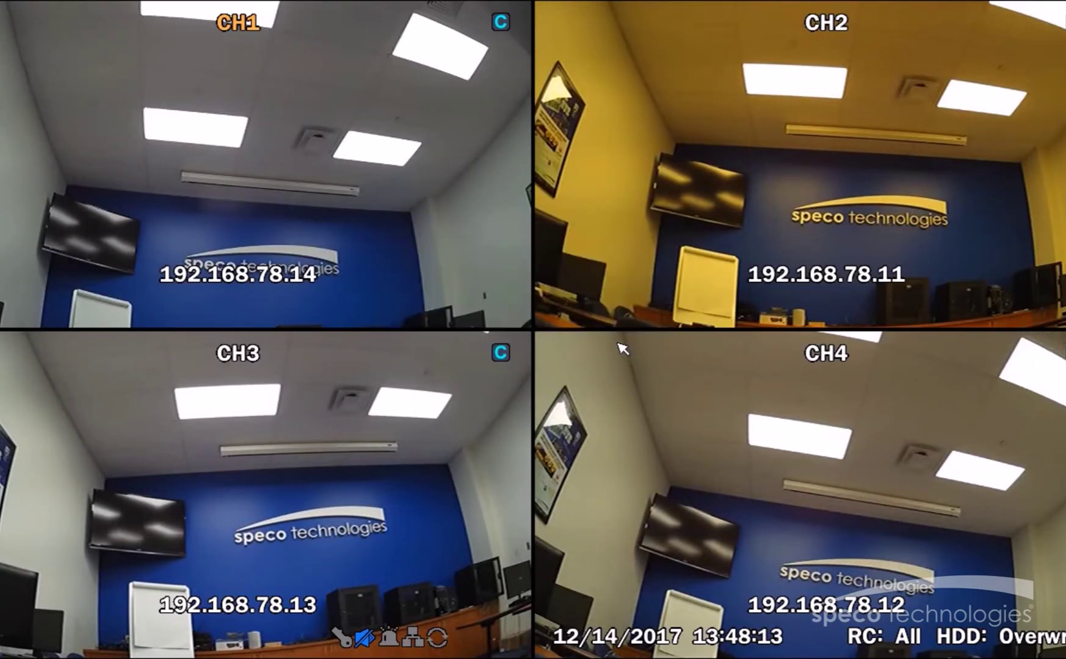
Open the recorder's Setup from the live view, logging in as admin with the account password.
right_click(382, 237)
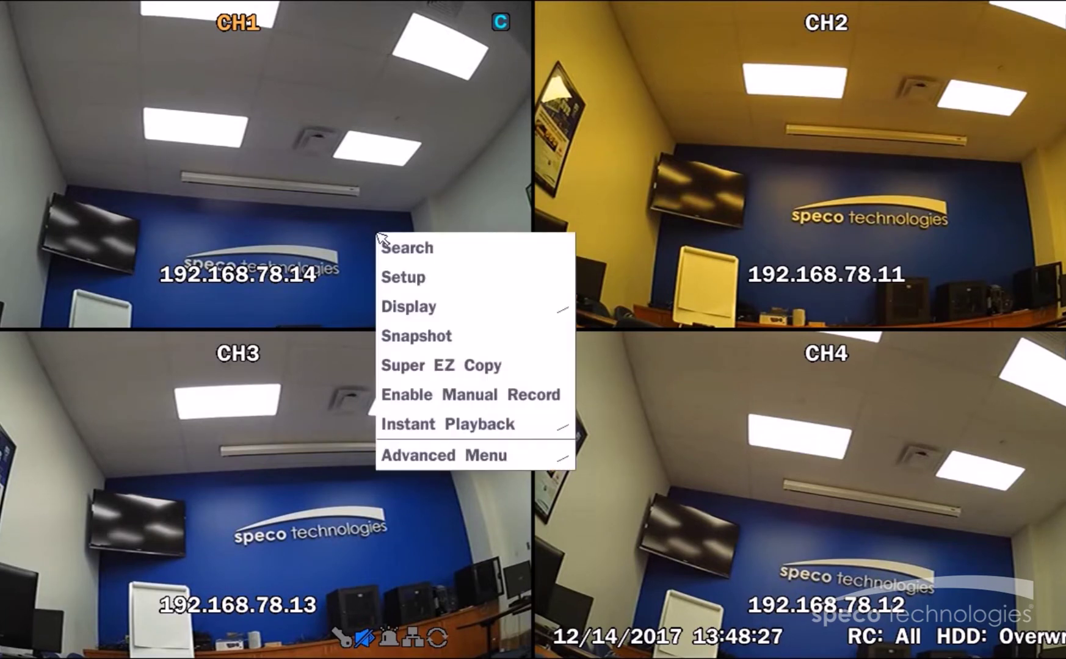
left_click(420, 280)
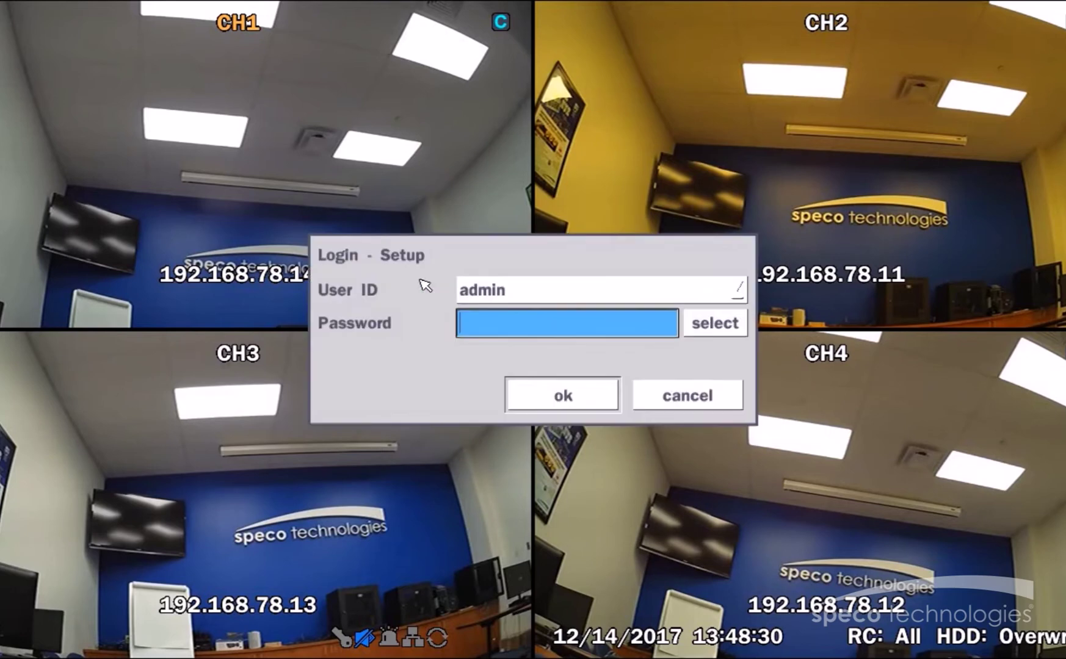
left_click(722, 330)
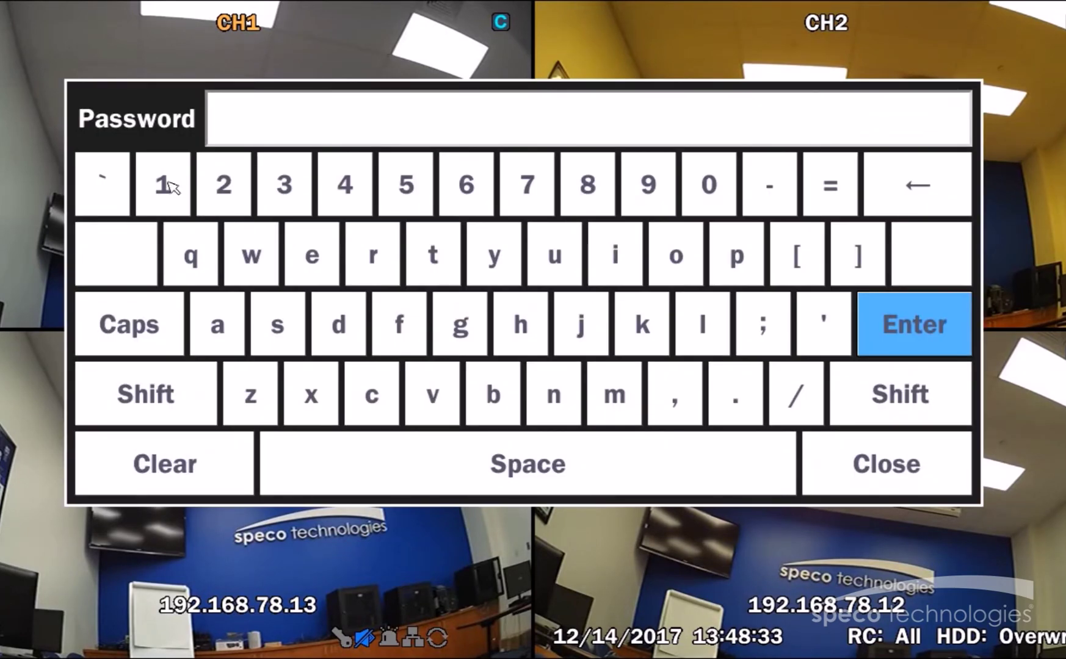
left_click(169, 185)
left_click(224, 181)
left_click(282, 182)
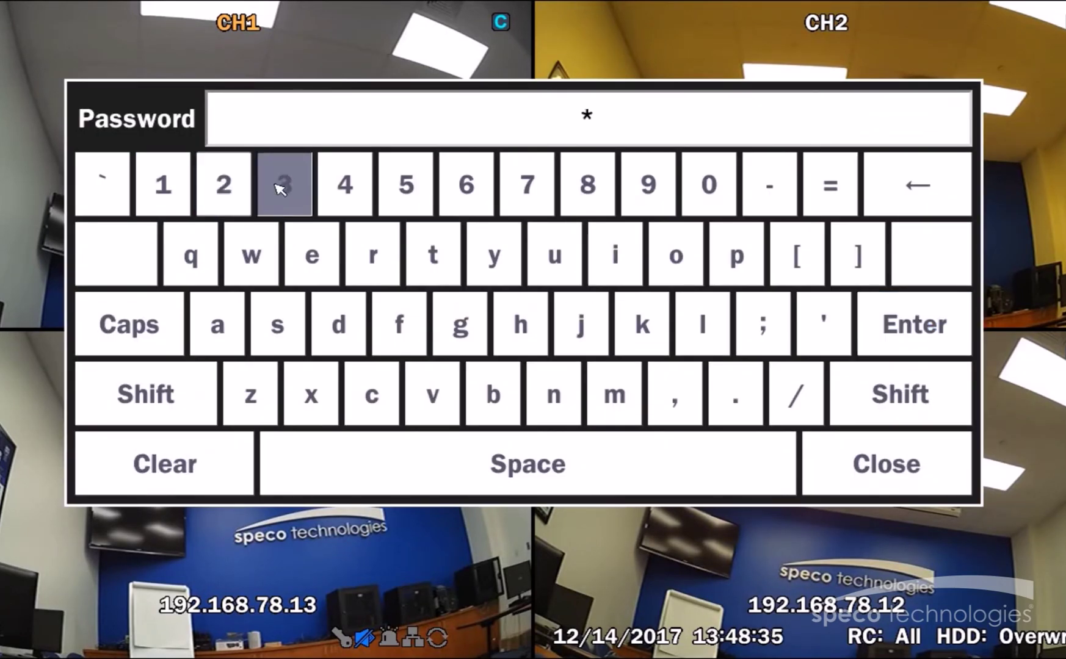
left_click(334, 185)
left_click(953, 336)
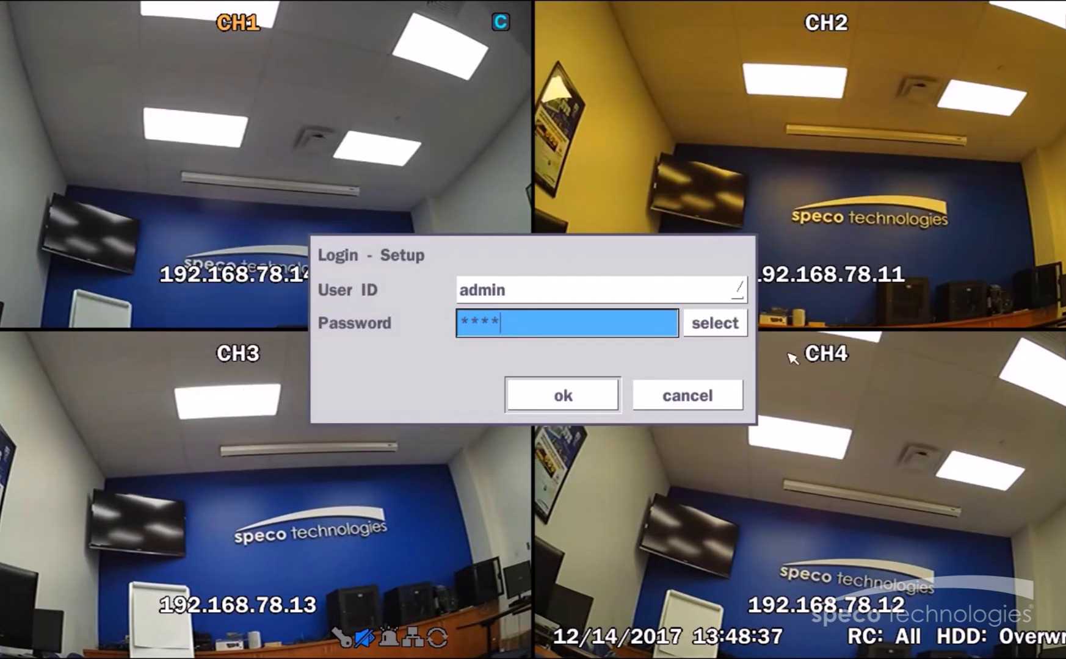
left_click(578, 402)
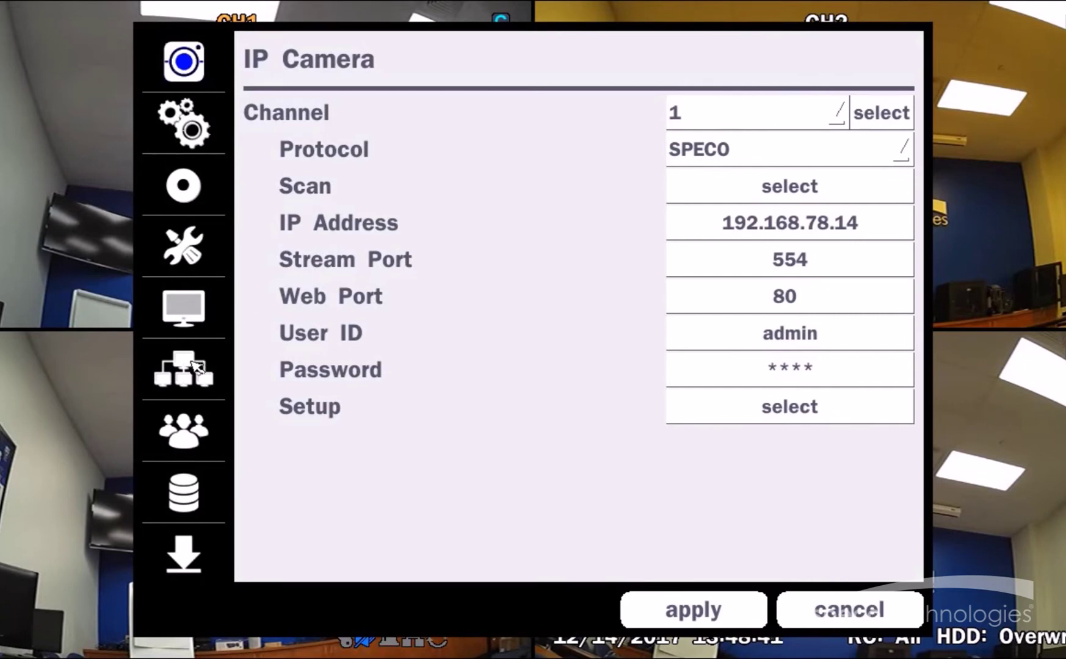
Change the Network Type from dhcp to static in the Network settings, then apply and save the setup.
left_click(196, 365)
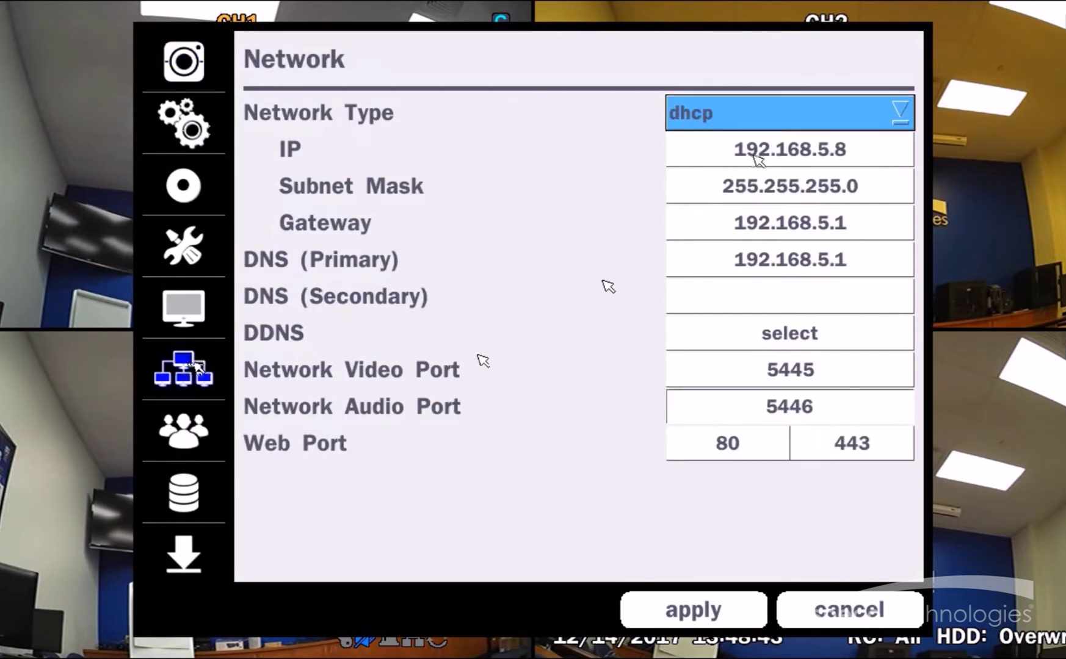
left_click(887, 116)
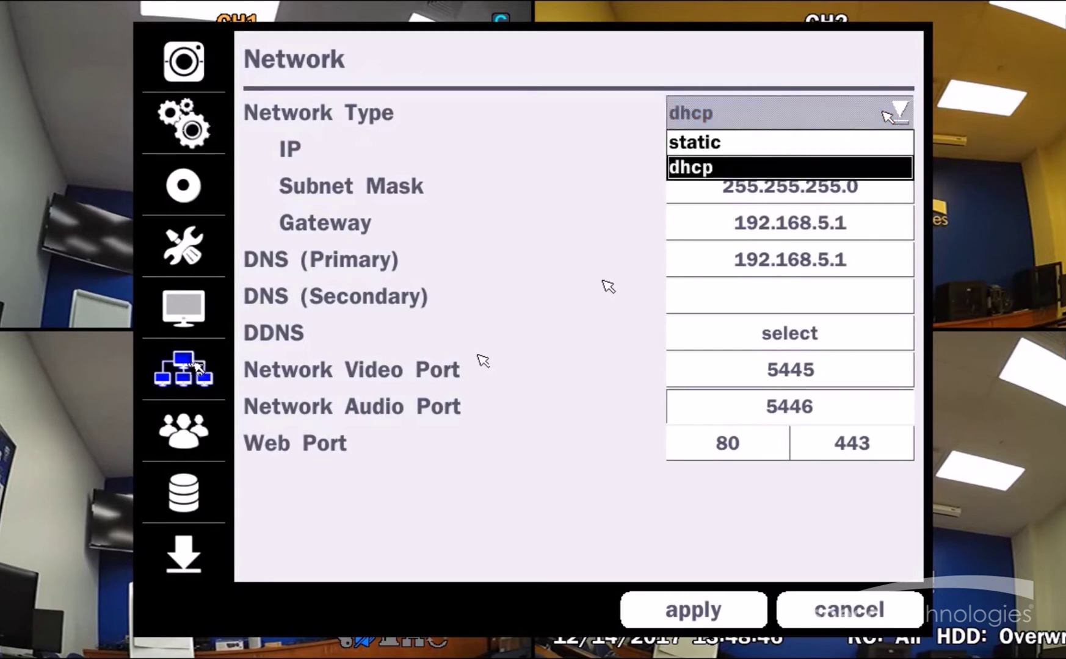
left_click(870, 148)
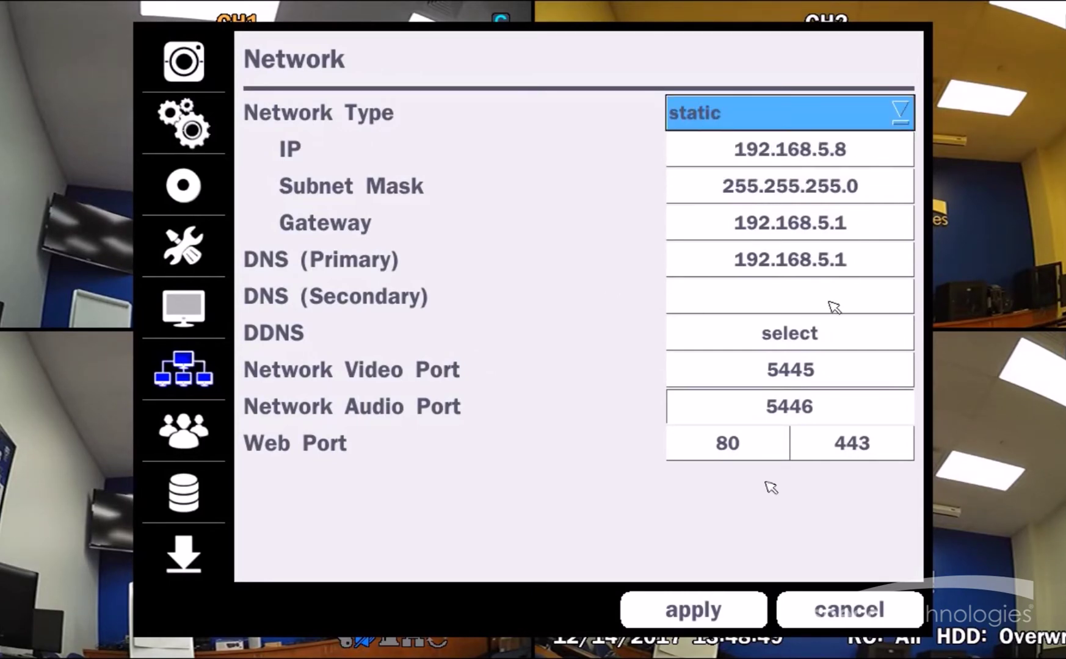
left_click(718, 608)
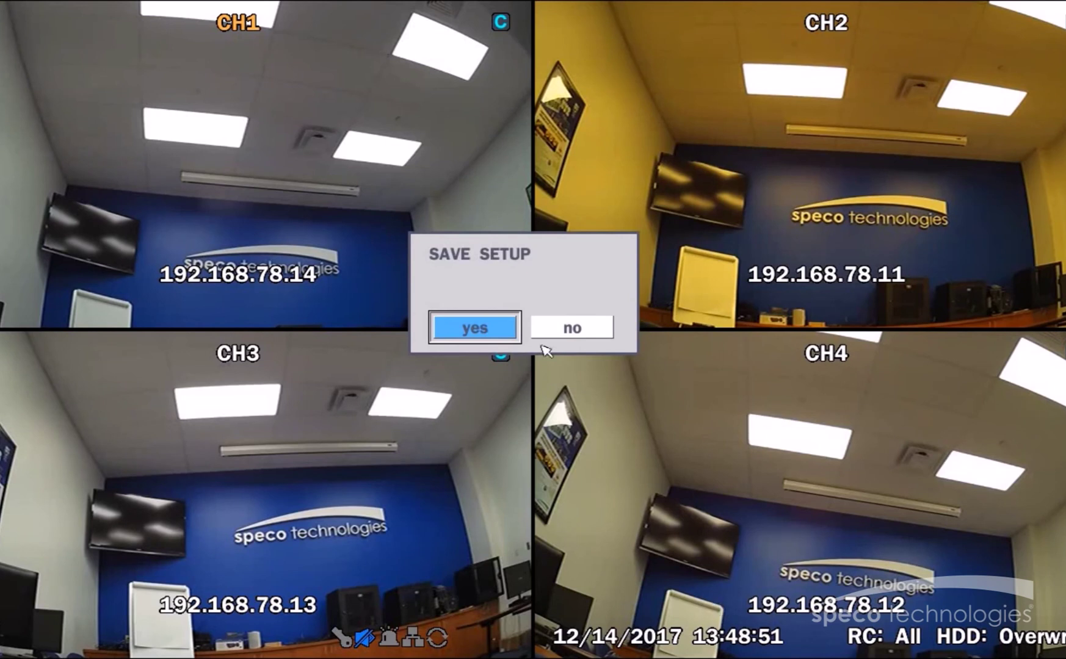
left_click(488, 336)
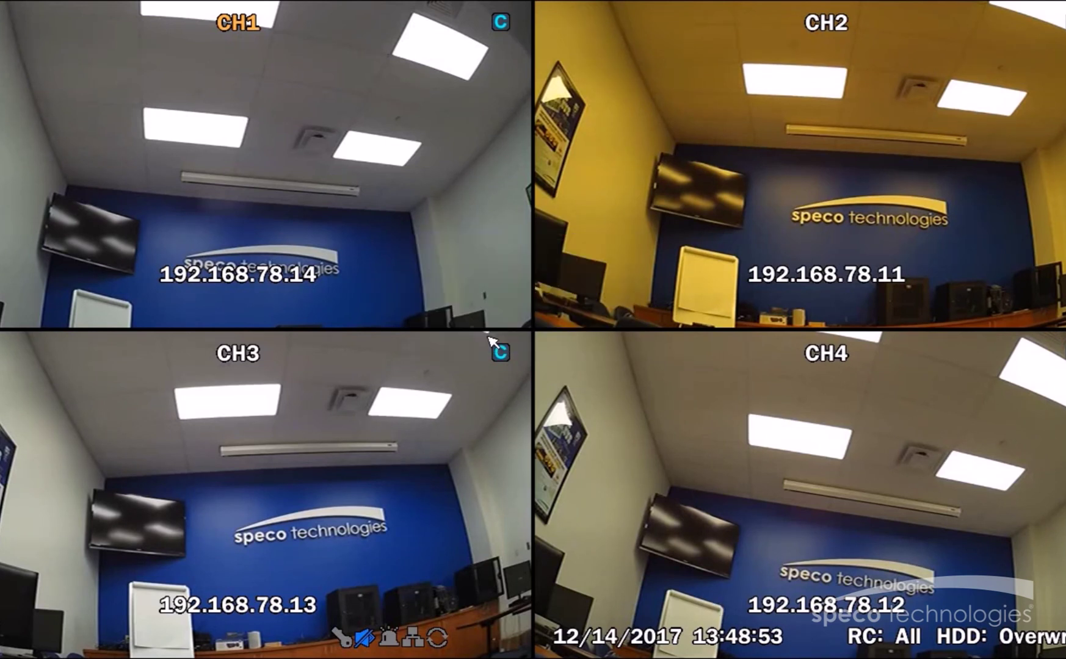